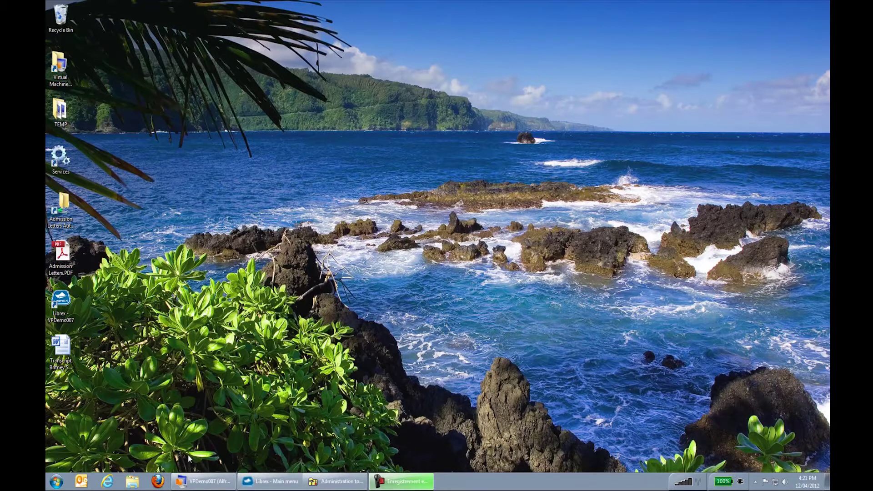
Launch the browser on Alfresco Share and open the Students site from My Sites.
left_click(156, 483)
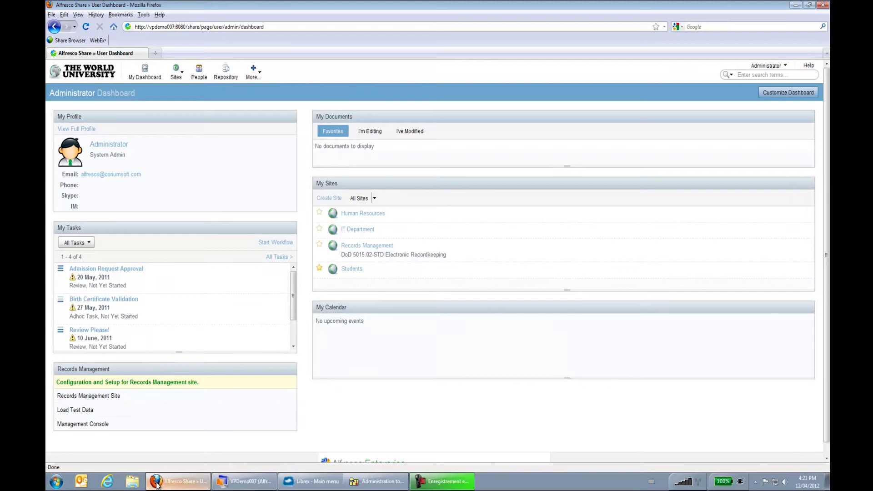
left_click(358, 270)
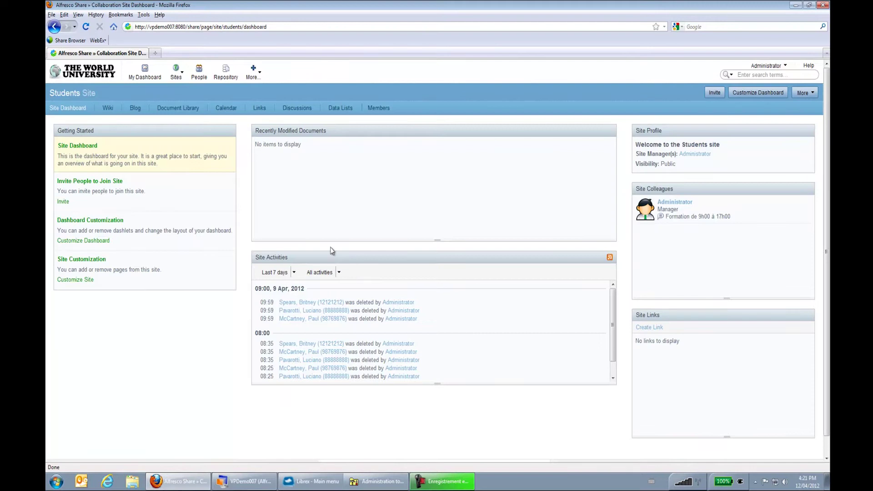
Browse the Students Document Library down to the first student's Admission > 2011 - MBA folder.
left_click(186, 109)
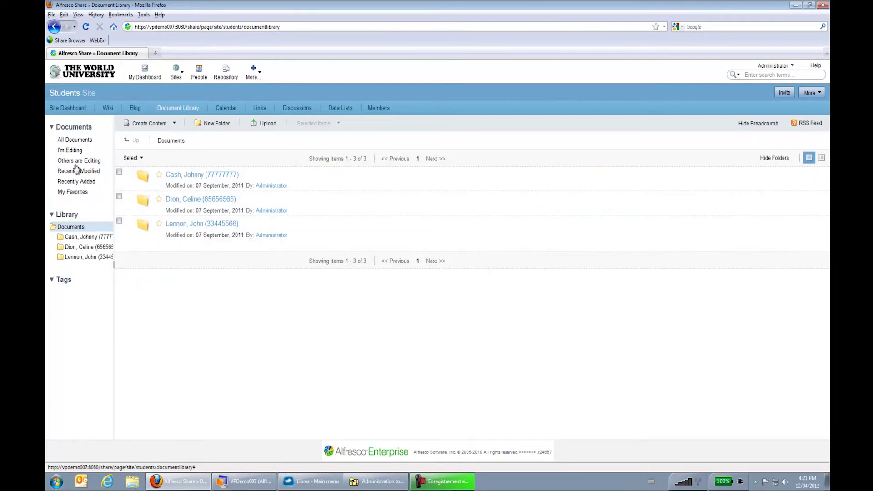
mouse_move(343, 174)
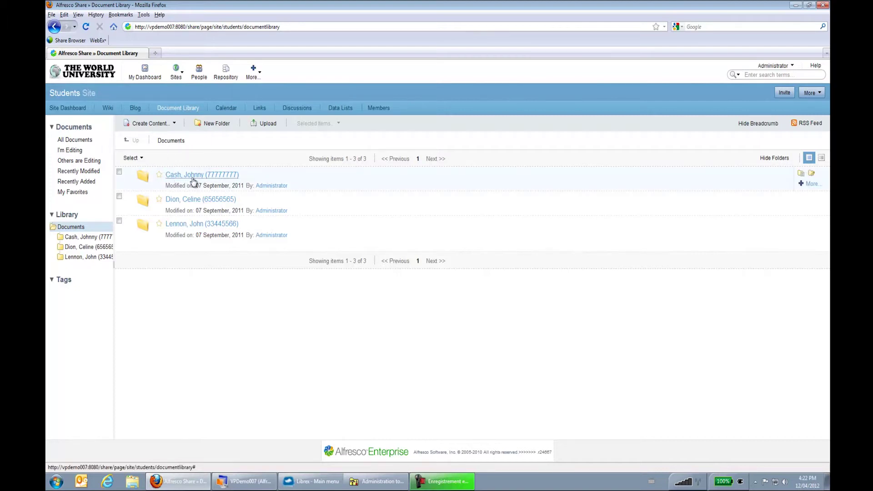
left_click(212, 178)
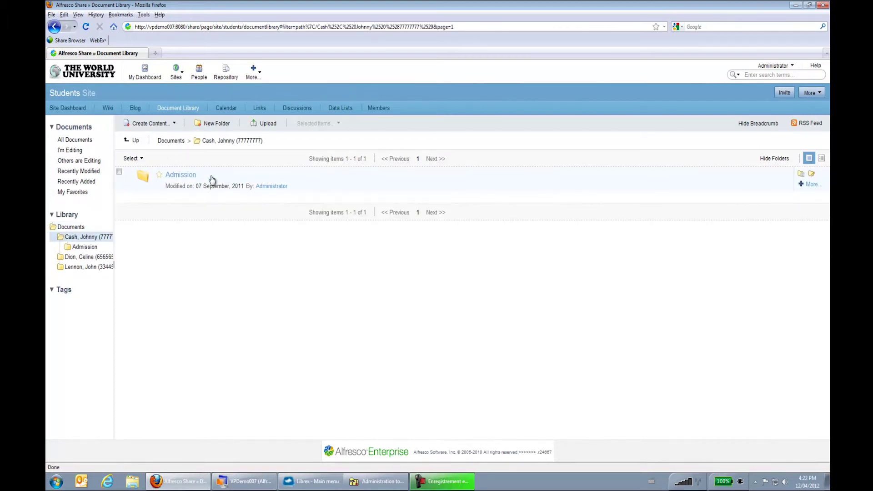
left_click(181, 176)
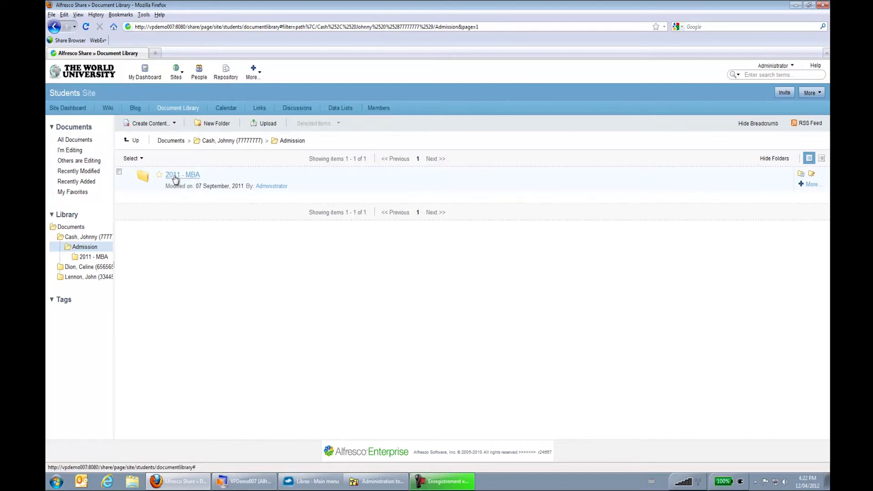
left_click(194, 178)
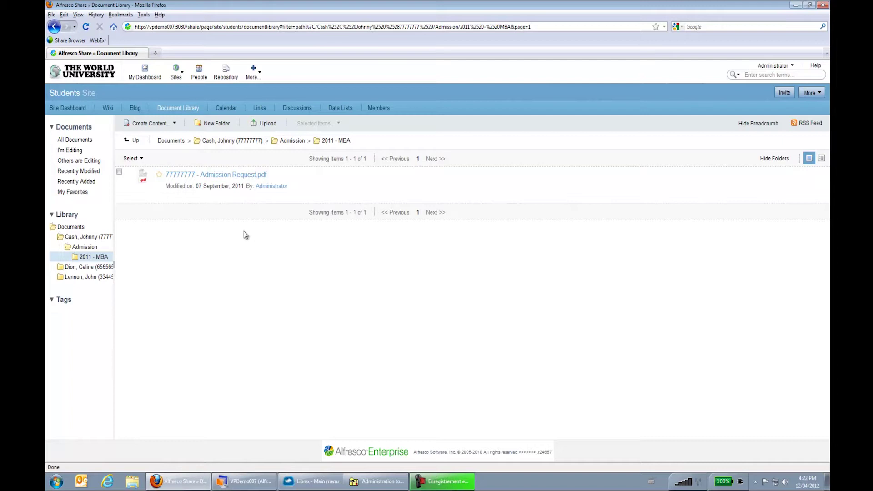
Open the admission PDF's details, point out its DPI and history metadata, then return to Documents.
left_click(222, 176)
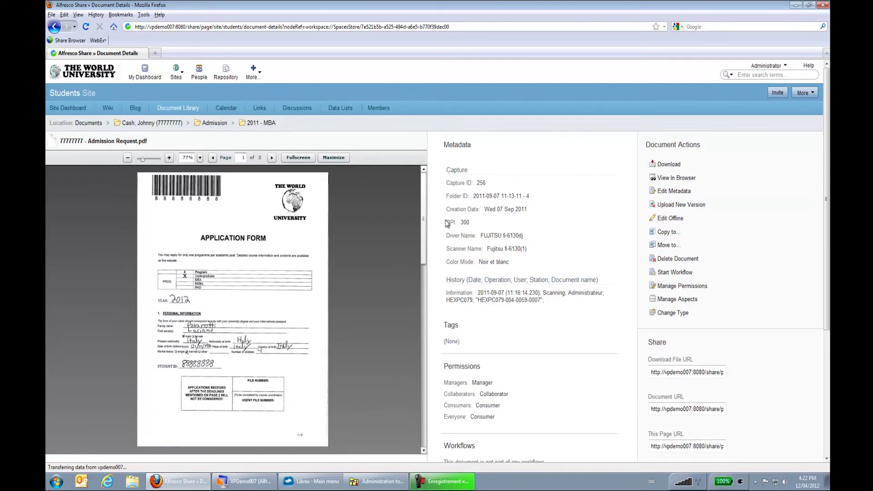
mouse_move(446, 223)
left_mouse_down()
mouse_move(483, 225)
mouse_move(448, 213)
left_mouse_up()
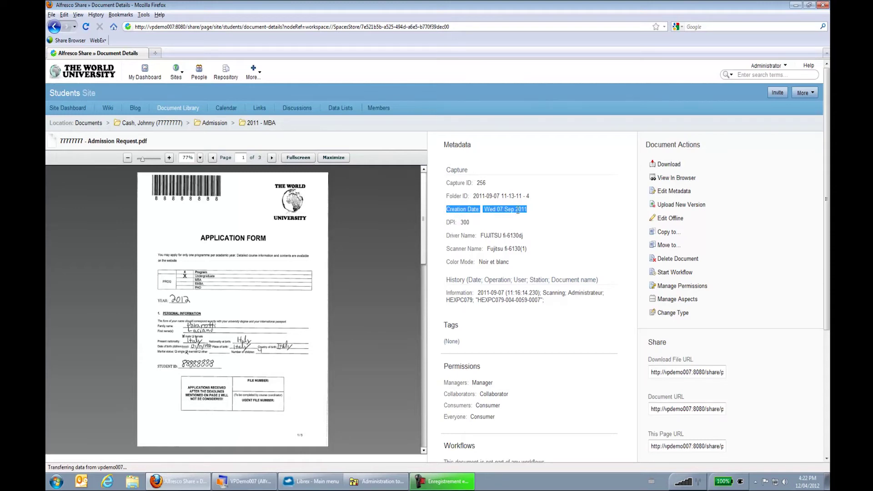
left_click(565, 310)
left_click_drag(542, 293, 545, 300)
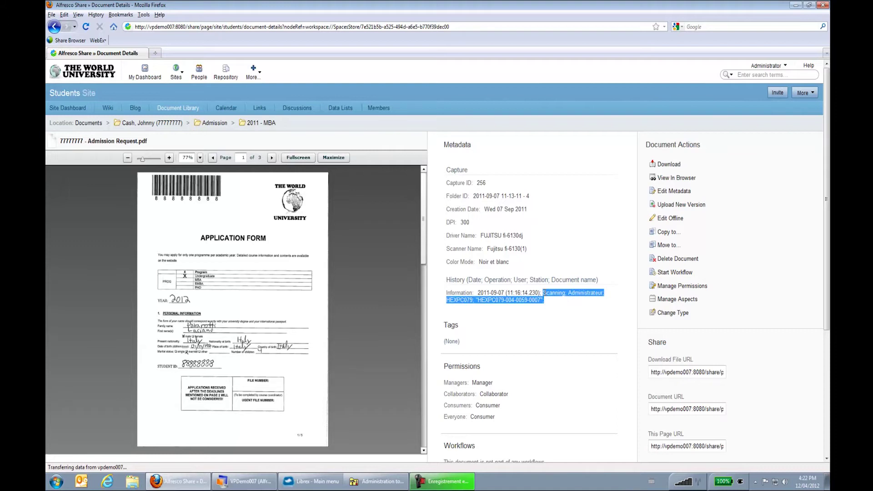
left_click(547, 303)
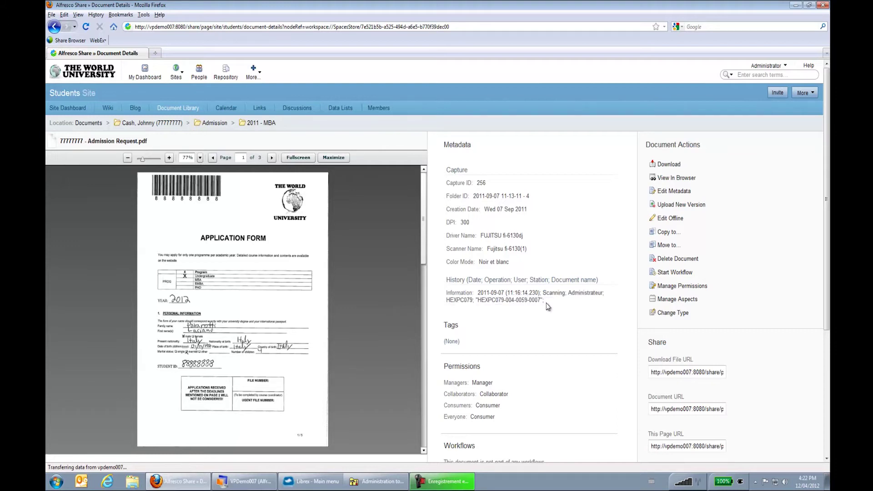
left_click(89, 123)
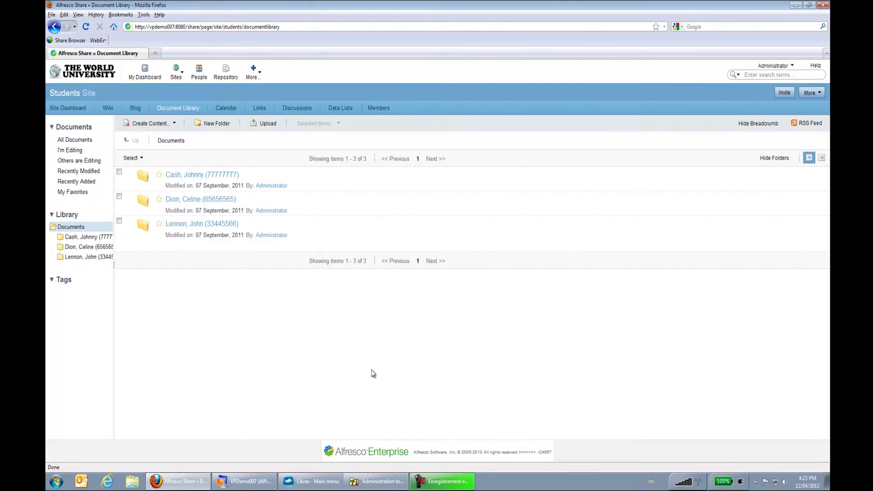
Switch to the Librex Administration tool and list its connections under System parameters.
left_click(384, 483)
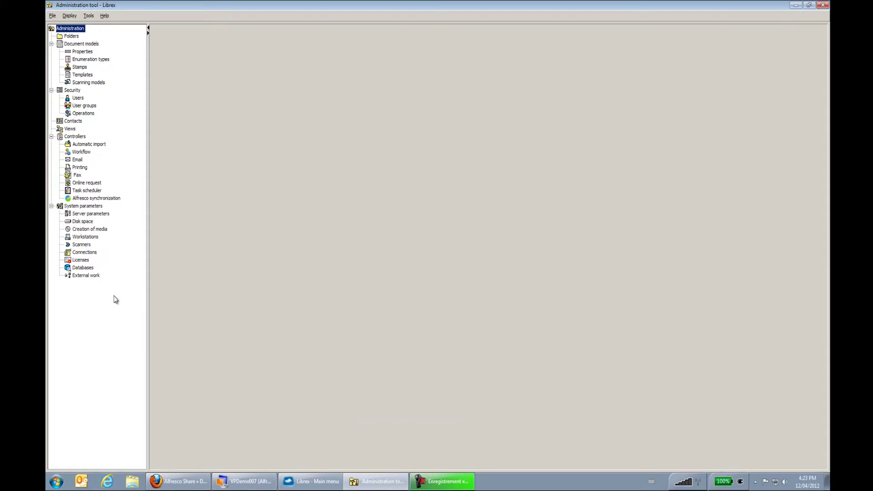
left_click(83, 253)
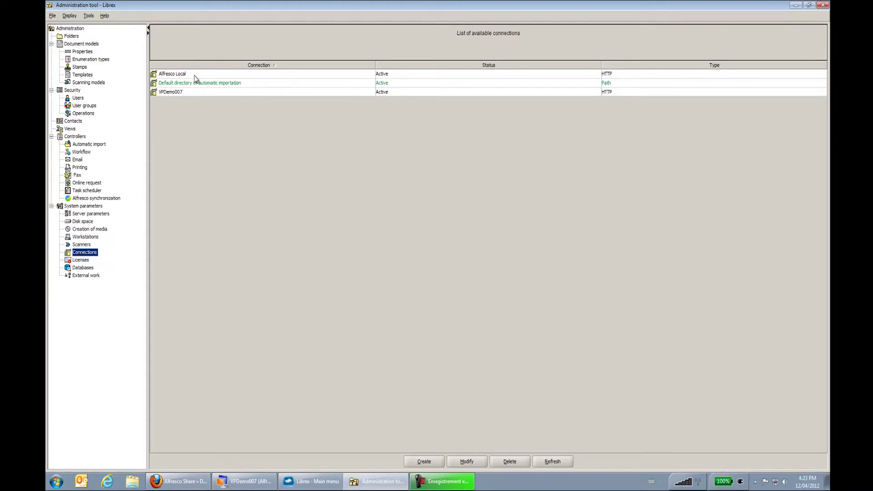
double_click(219, 92)
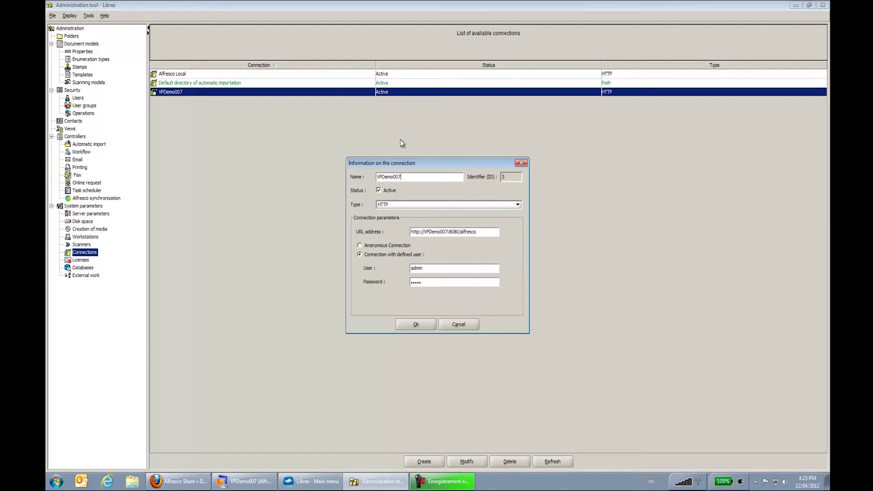
left_click(404, 177)
left_click_drag(404, 177, 363, 174)
left_click_drag(490, 232, 389, 230)
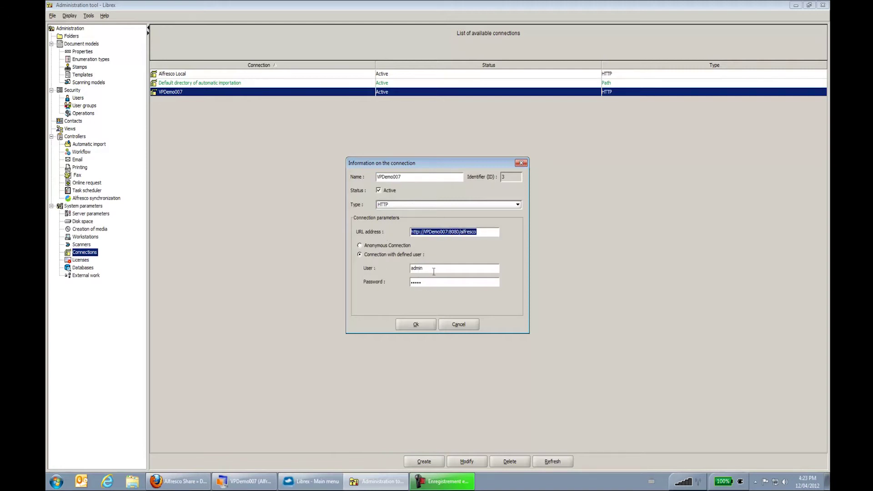
left_click_drag(439, 269, 412, 268)
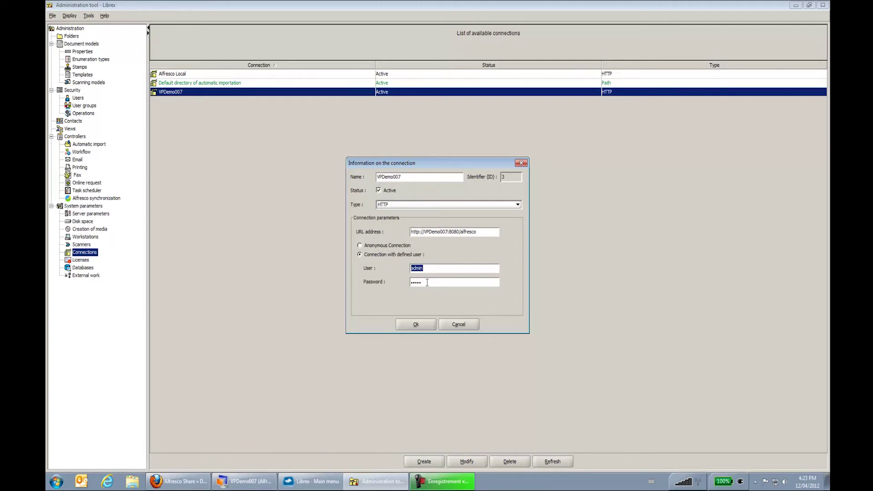
left_click(452, 326)
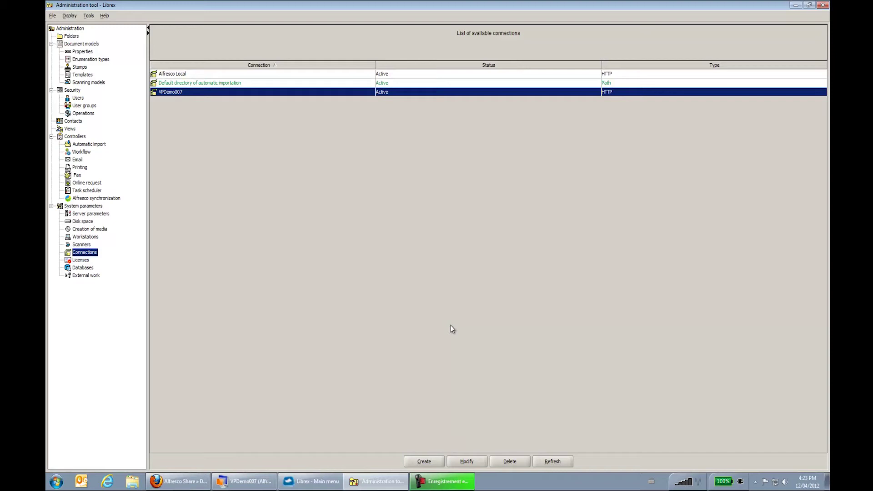
In Alfresco synchronization's Synchronization tab, widen the tree and select Students > fdrStudent.
left_click(88, 200)
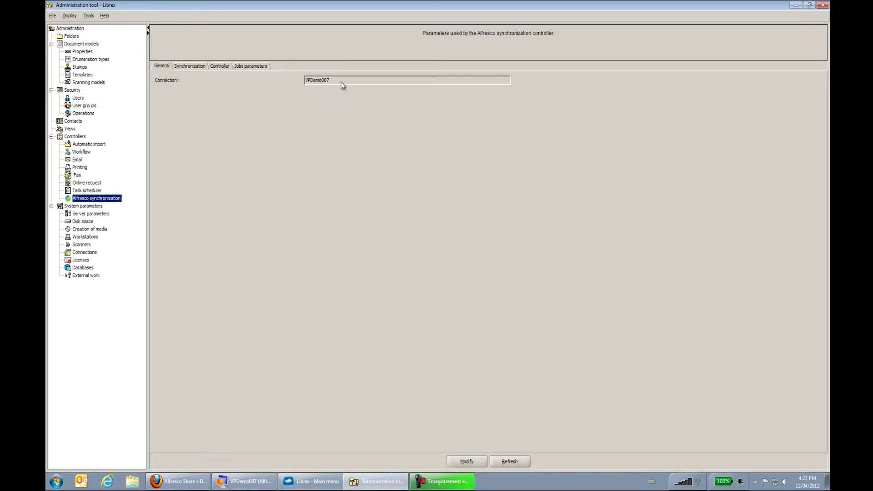
double_click(324, 80)
left_click(190, 67)
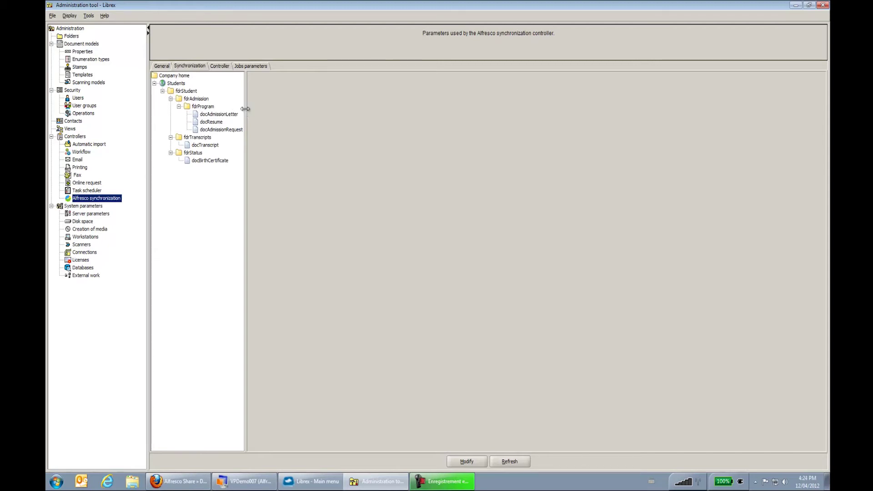
left_click_drag(245, 109, 298, 121)
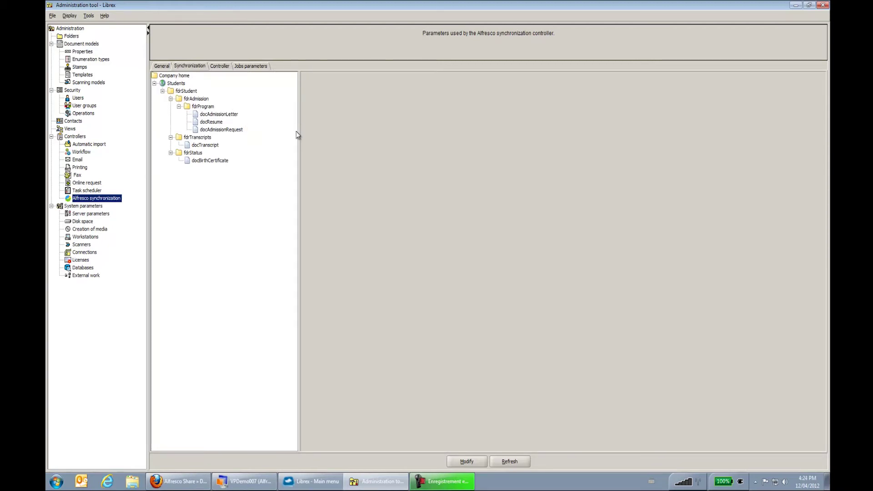
left_click(178, 85)
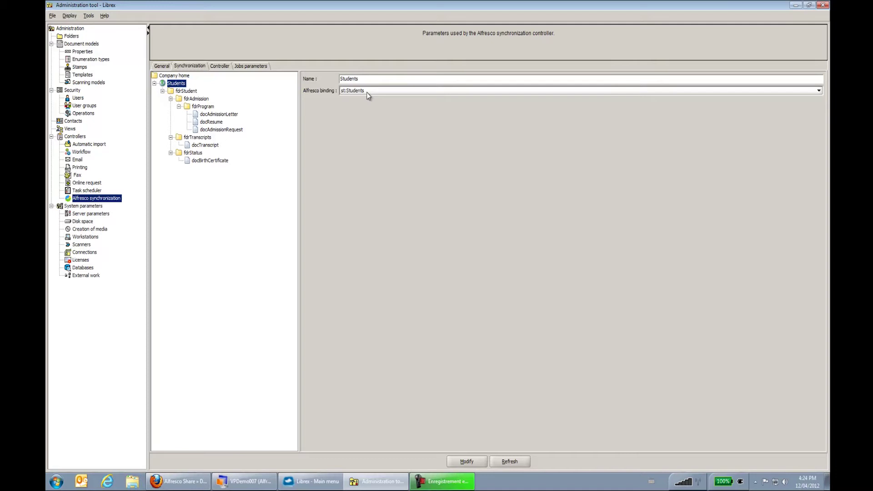
left_click(191, 93)
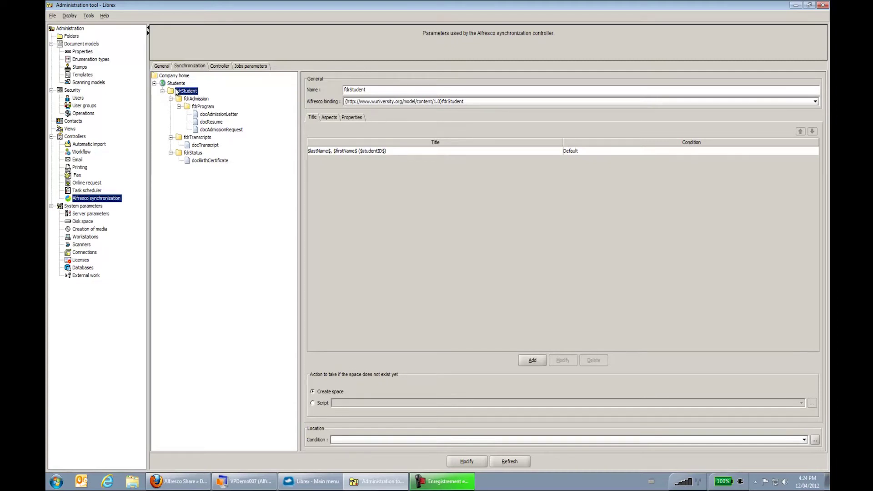
Keep fdrStudent as the Alfresco folder binding, select its title rule, and show its aspects.
left_click(444, 102)
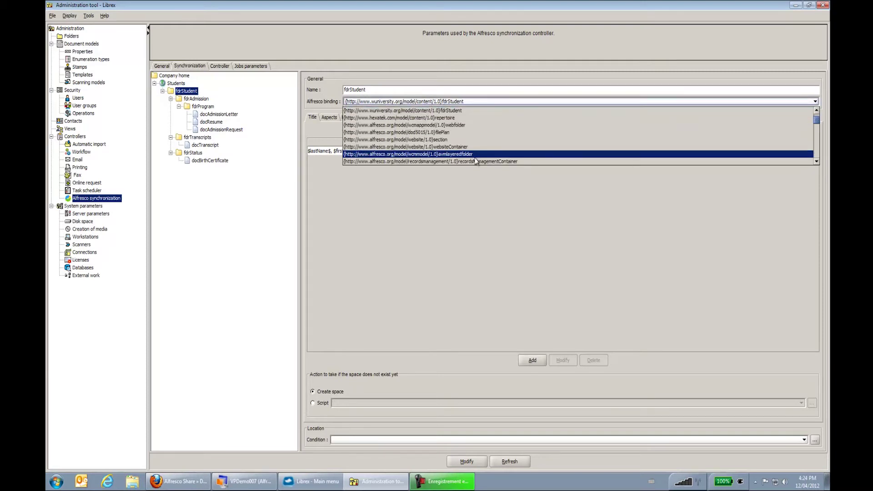
left_click(469, 112)
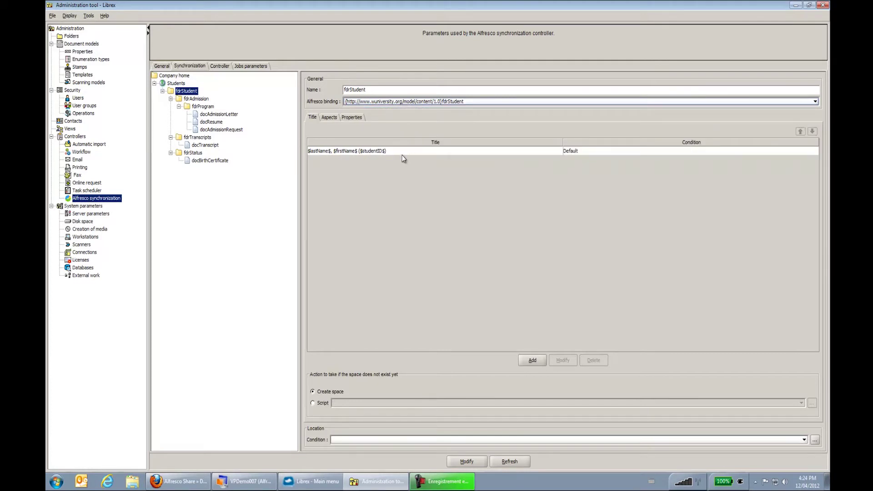
left_click(317, 154)
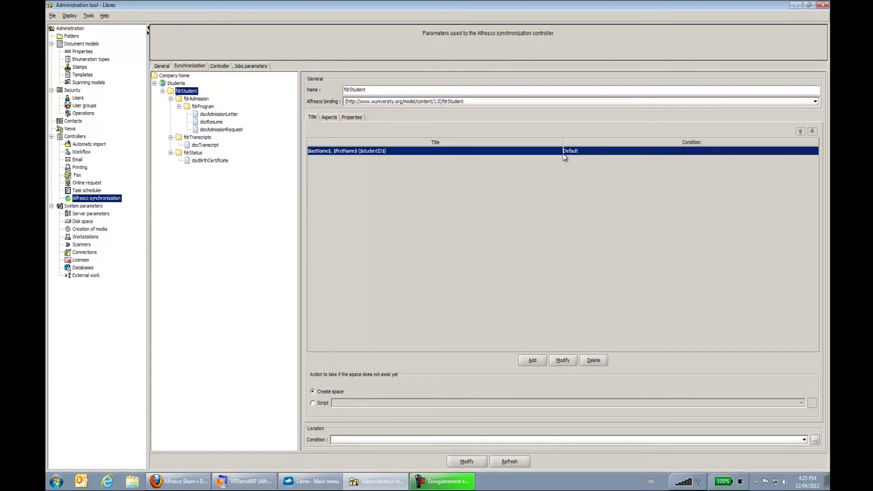
left_click(329, 117)
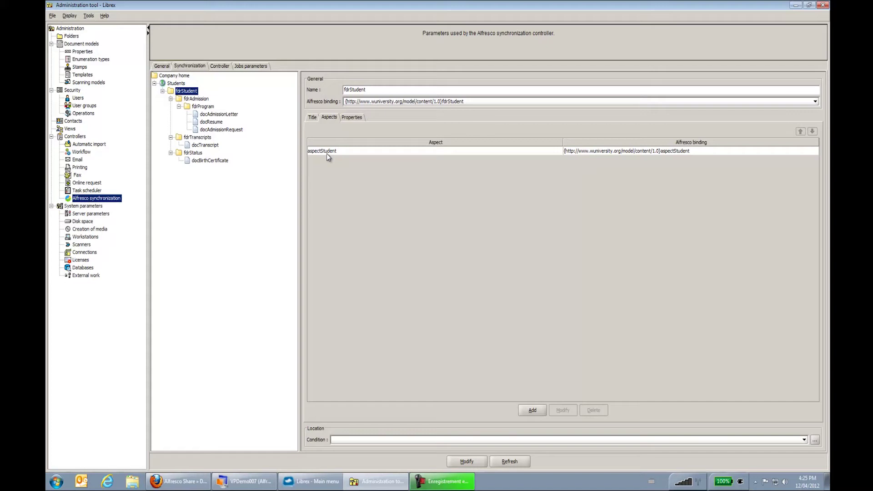
Review aspectStudent's settings without changes, then check fdrStudent's Properties and Aspects tabs.
double_click(355, 151)
left_click_drag(377, 175, 344, 145)
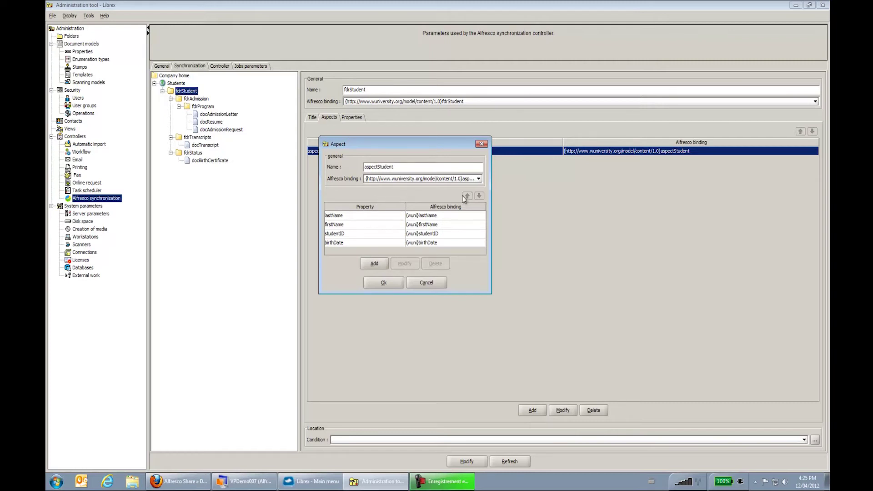
left_click_drag(489, 194, 556, 194)
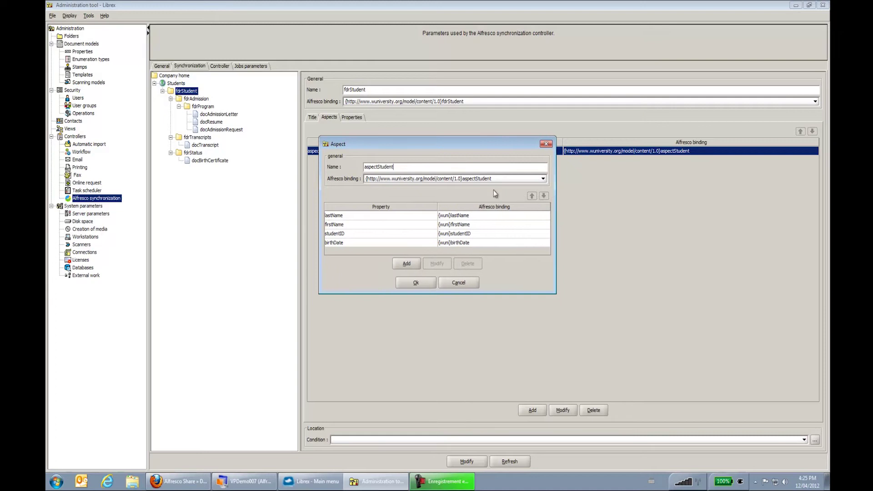
left_click(463, 180)
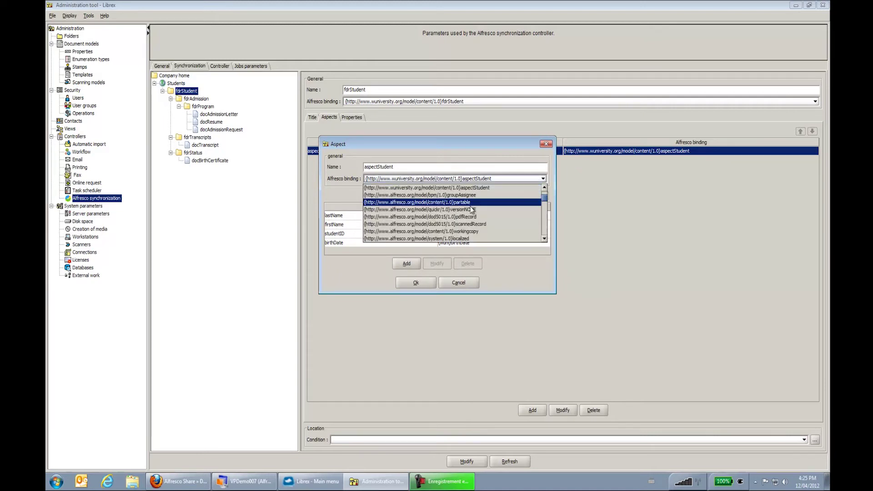
left_click(471, 190)
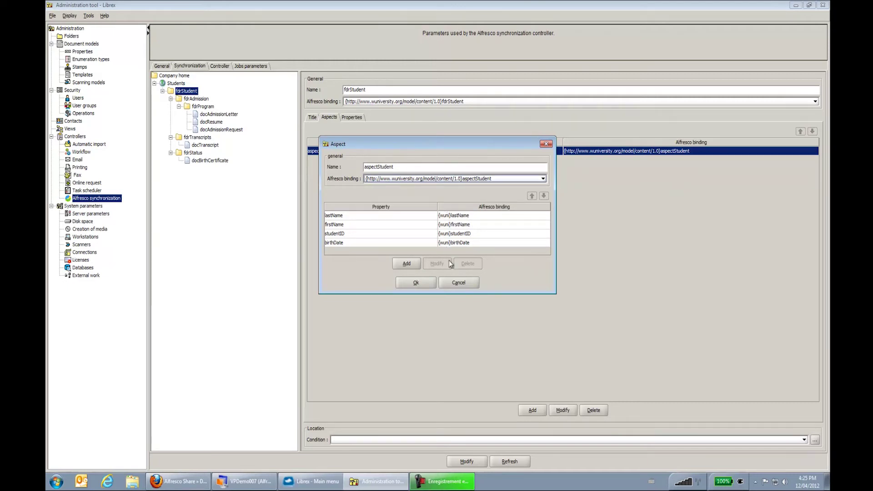
left_click(453, 282)
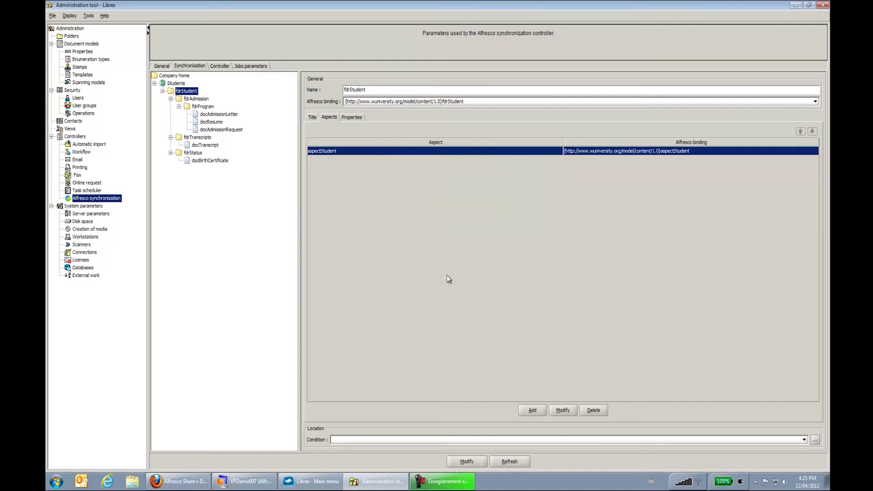
left_click(353, 117)
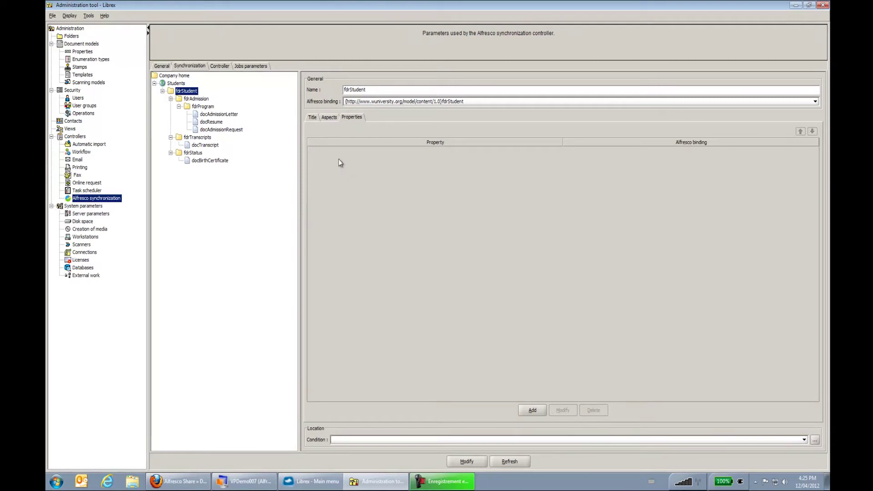
left_click(327, 118)
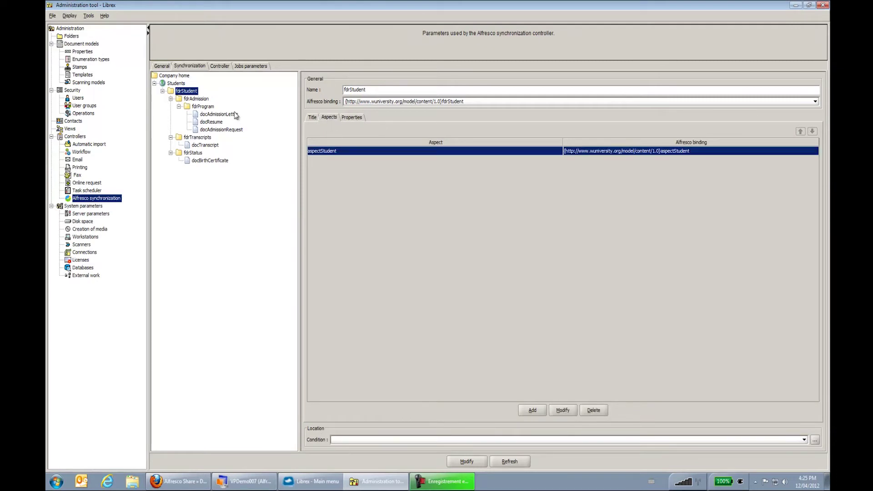
Select fdrAdmission and pick its Admission title rule.
left_click(196, 98)
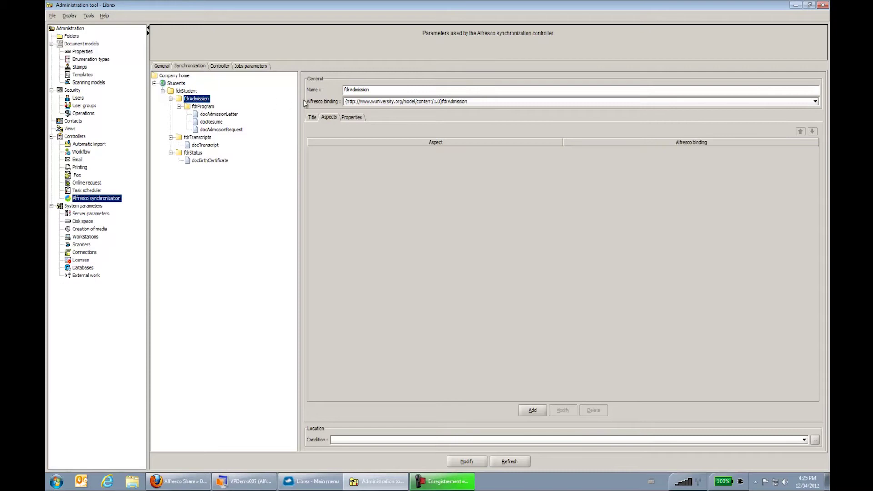
left_click(312, 117)
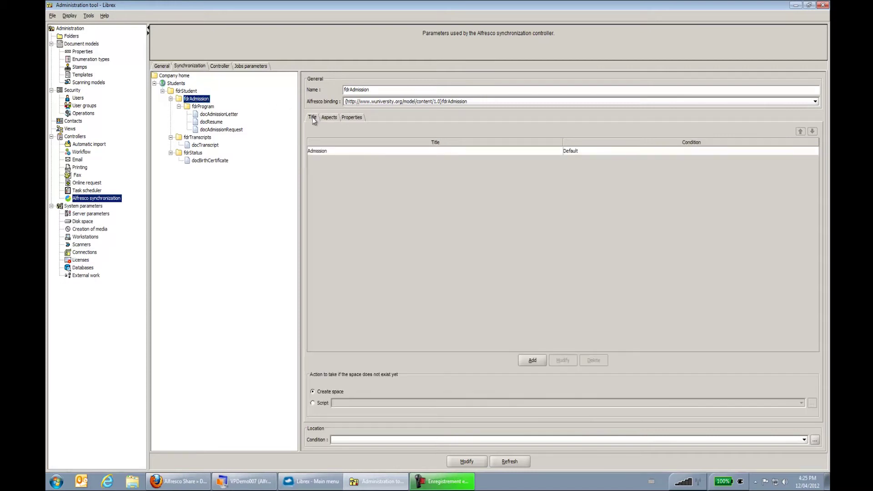
left_click(332, 151)
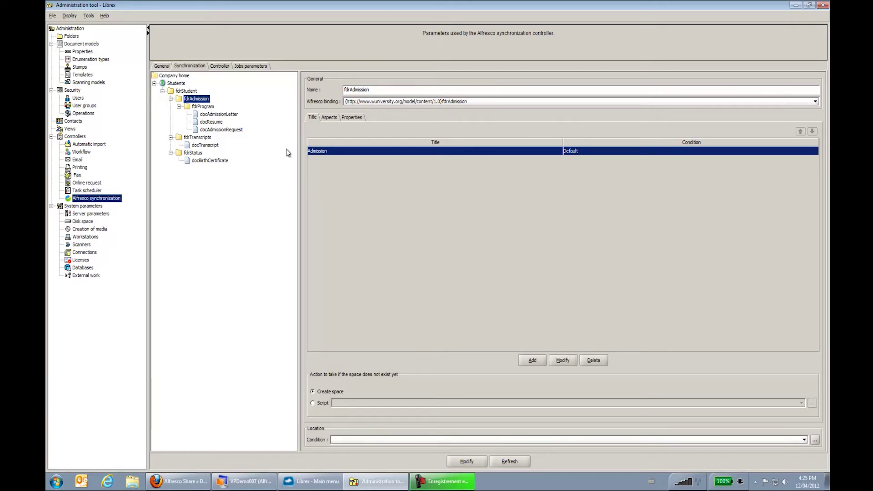
Select fdrProgram, inspect its aspectAdmission aspect without changes, and view its empty Properties tab.
left_click(204, 107)
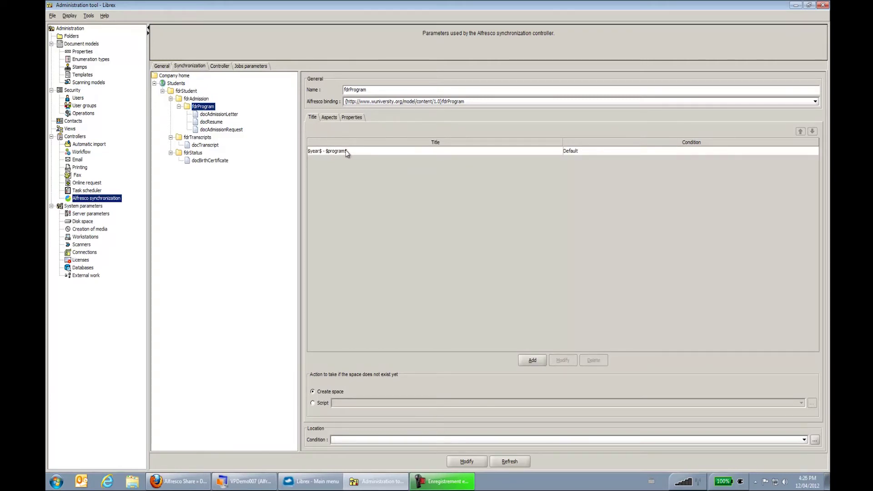
left_click(331, 117)
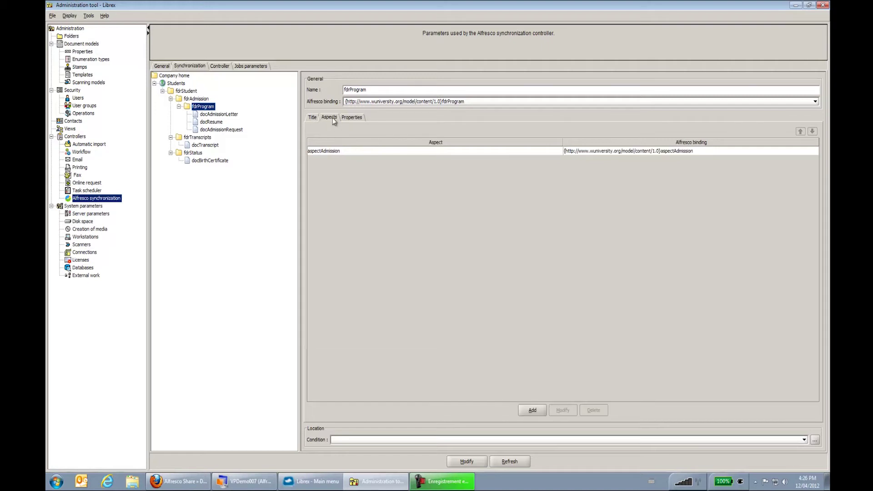
double_click(342, 152)
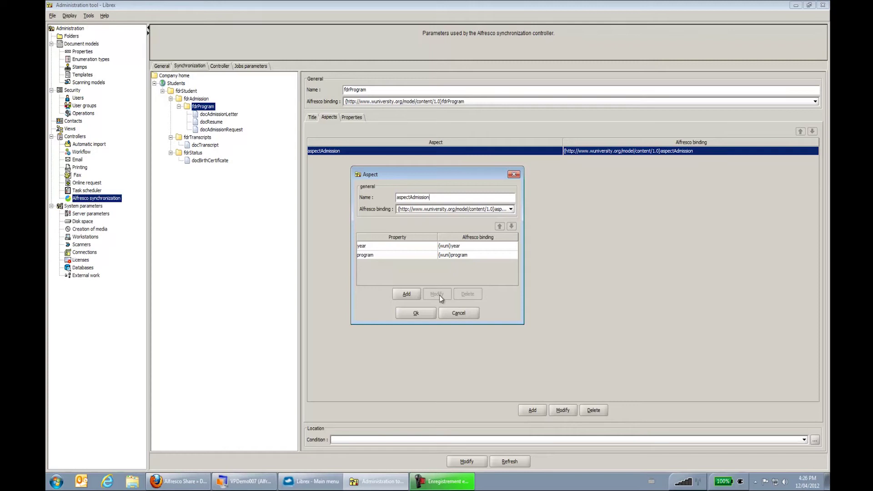
left_click(454, 313)
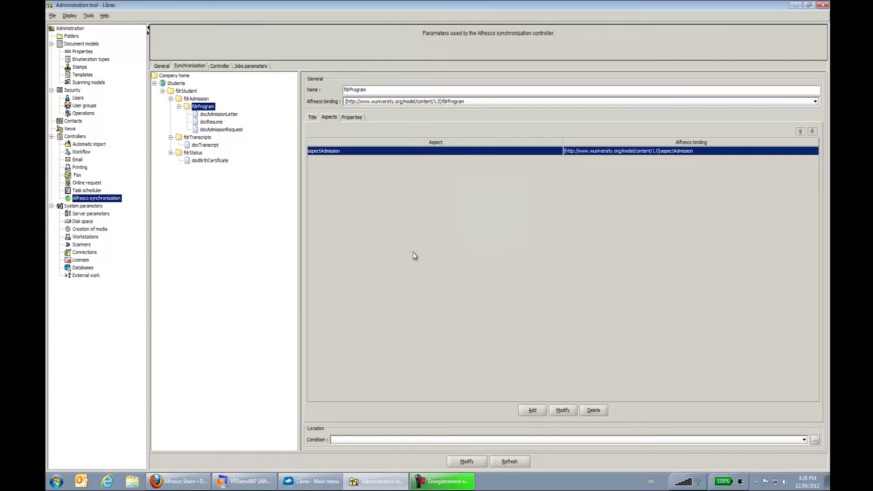
left_click(357, 118)
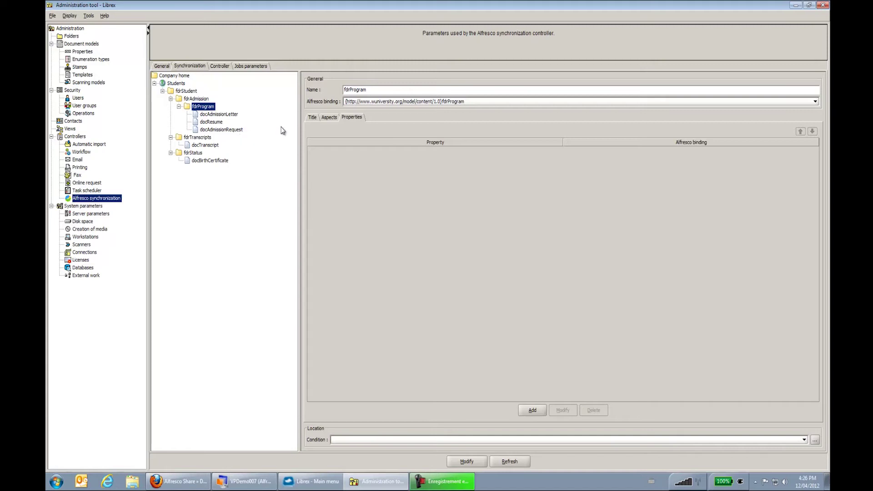
Glance at fdrProgram's Aspects and Title tabs, then select docAdmissionLetter in the tree.
left_click(329, 118)
left_click(313, 118)
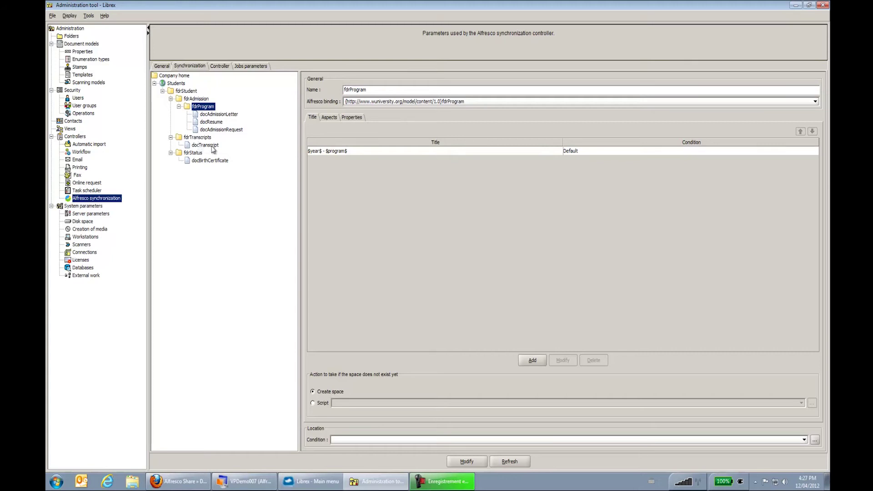
left_click(218, 114)
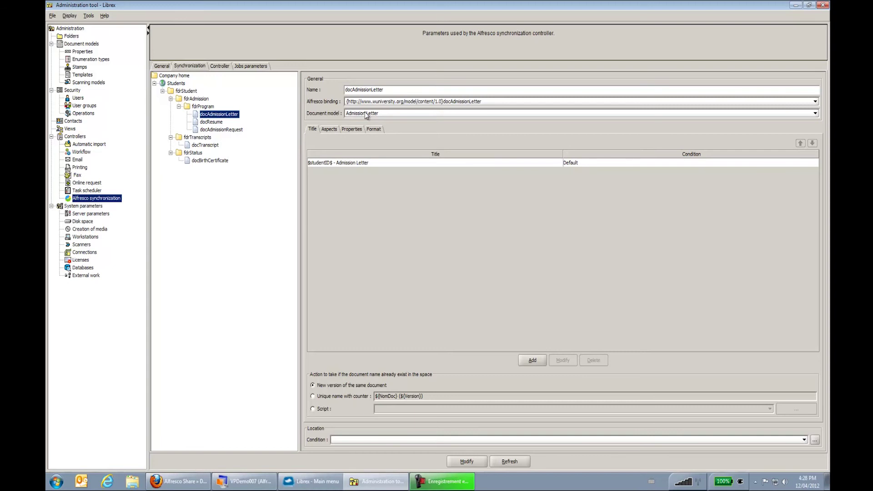
Inspect docAdmissionLetter's aspectCapture dpi binding unchanged, then view its Properties and Format tabs.
left_click(327, 130)
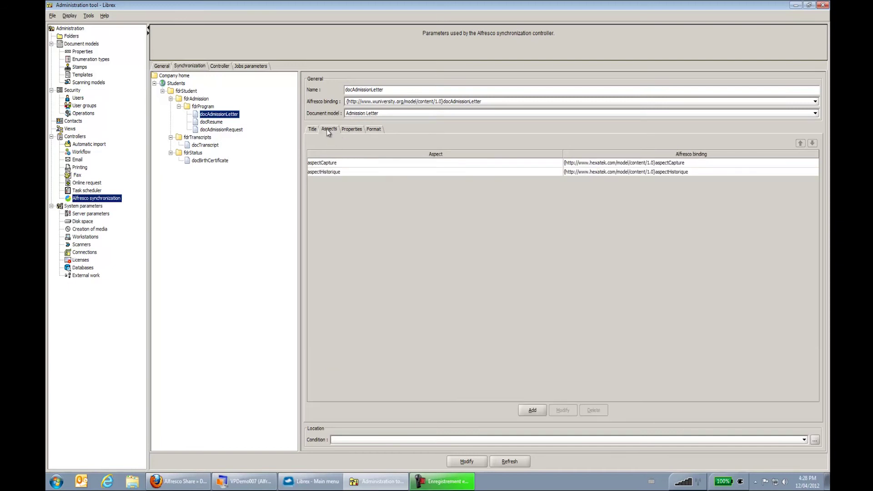
double_click(350, 163)
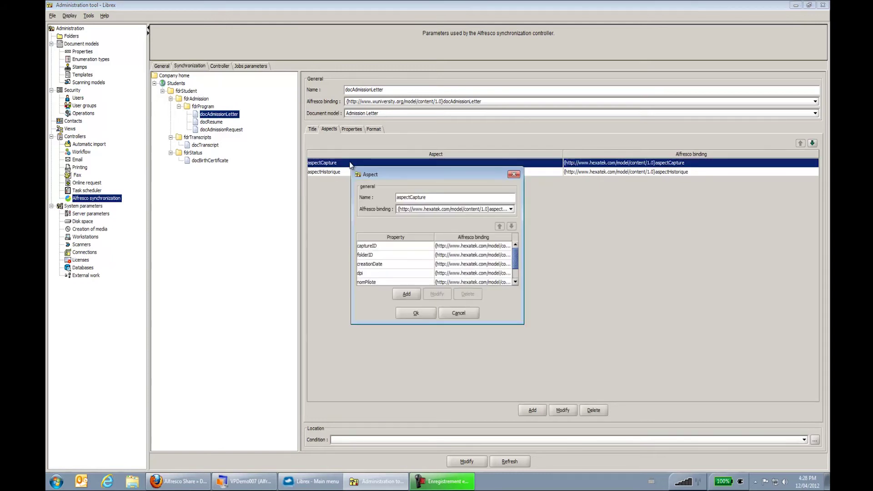
left_click(368, 273)
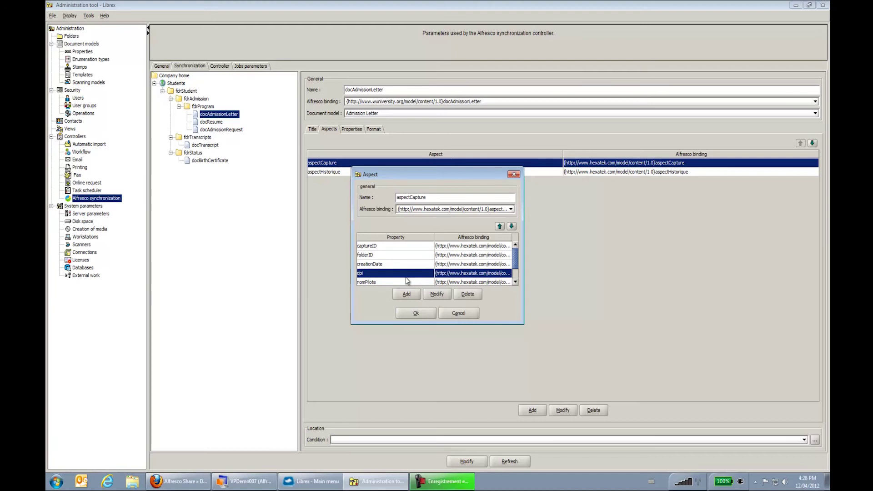
left_click(459, 314)
left_click(353, 130)
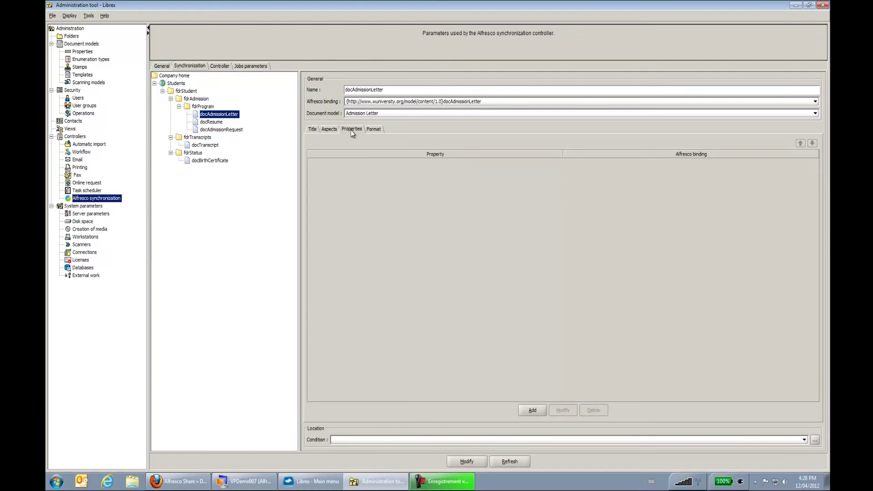
left_click(371, 128)
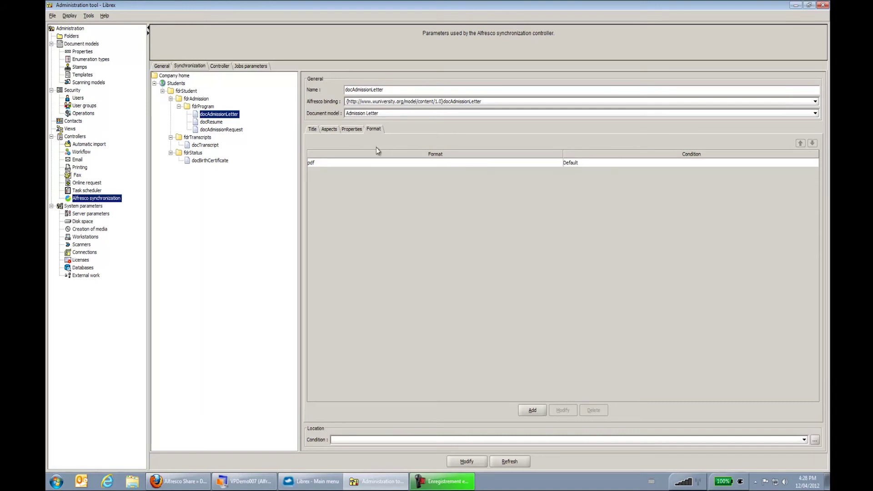
Revisit docAdmissionLetter's Title rule, then show the fdrStatus folder settings titled Status.
left_click(318, 129)
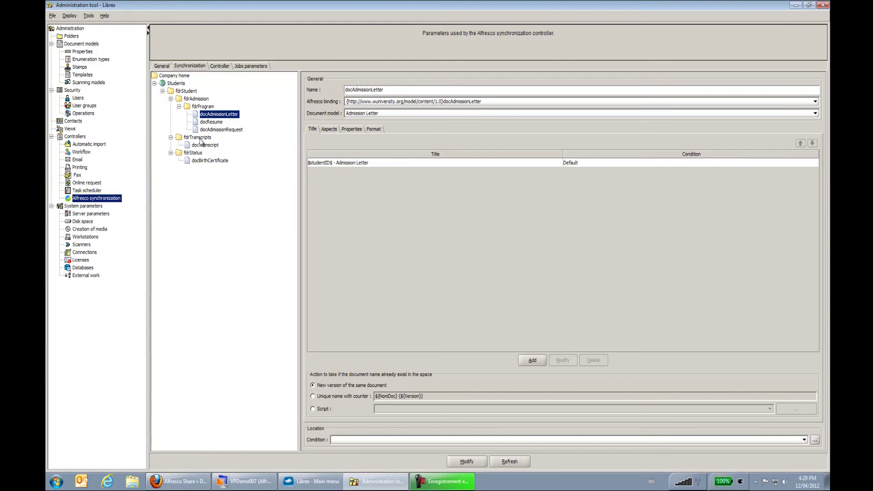
left_click(197, 154)
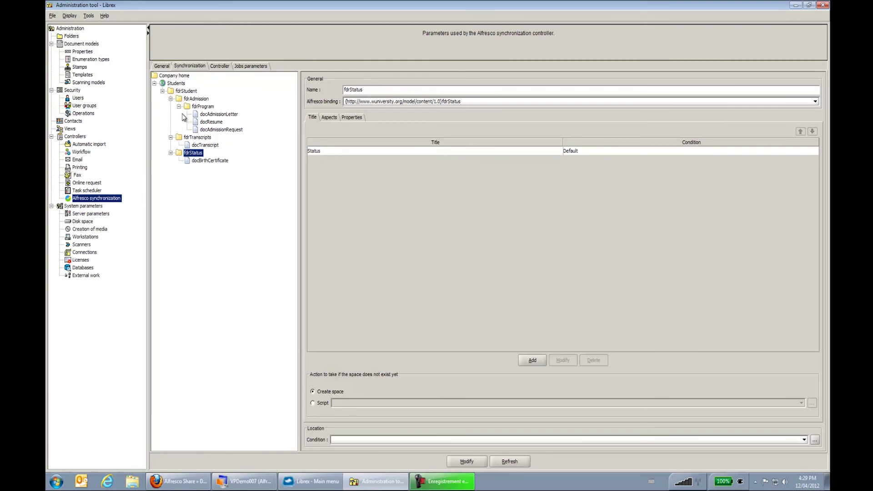
Create a new folder under fdrStudent and select it.
left_click(189, 93)
right_click(190, 95)
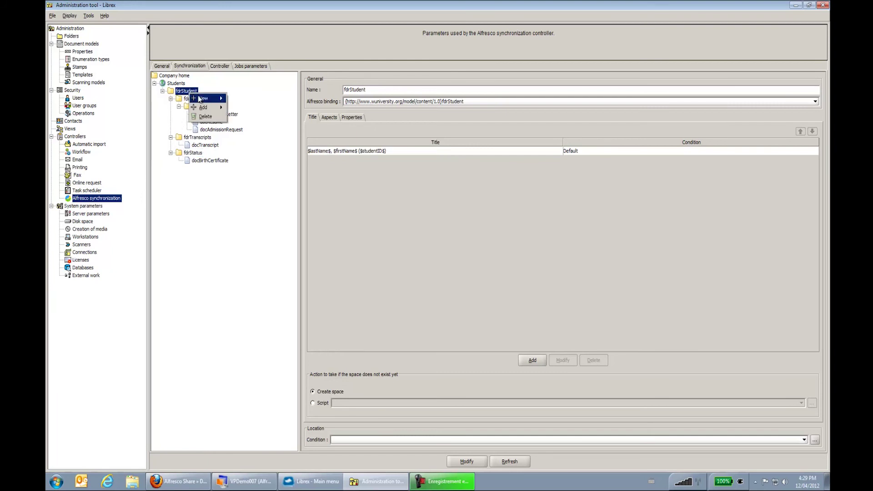
left_click(236, 99)
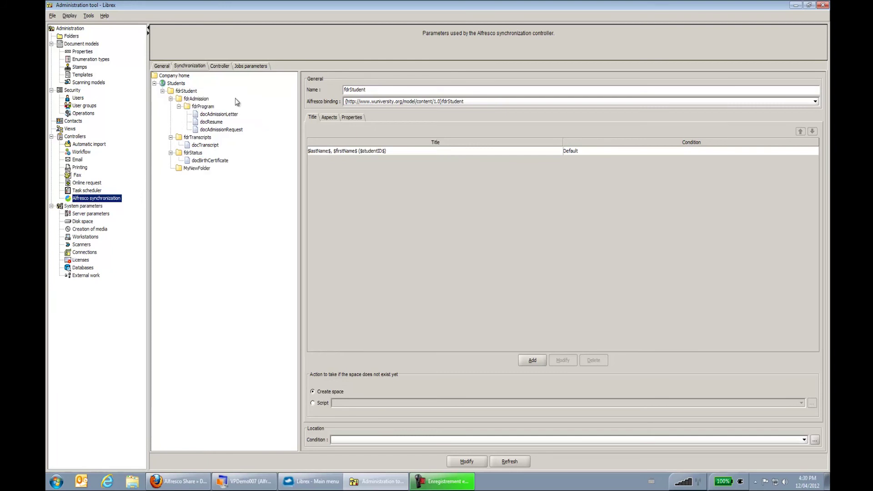
left_click(209, 171)
Rename the new folder to FdrLetters and bind it to the fdrStudent Alfresco type.
double_click(370, 90)
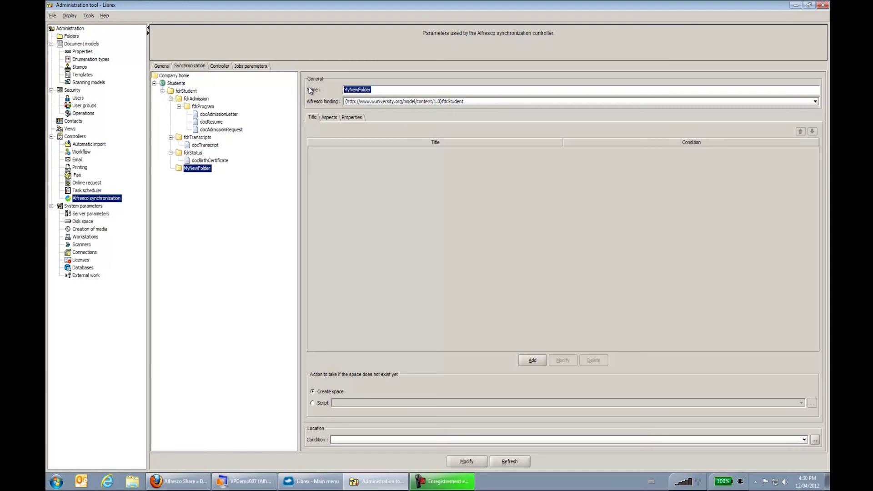
type("FD")
type("dr")
type("Letters")
left_click(481, 103)
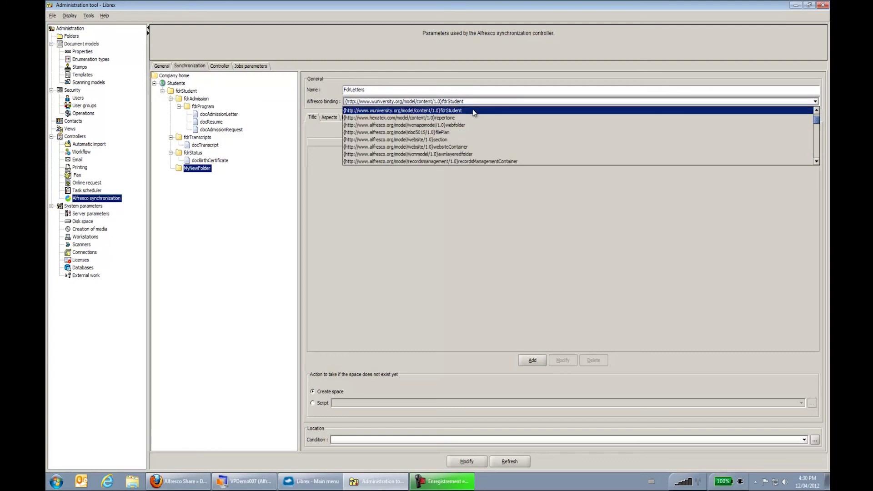
left_click(474, 112)
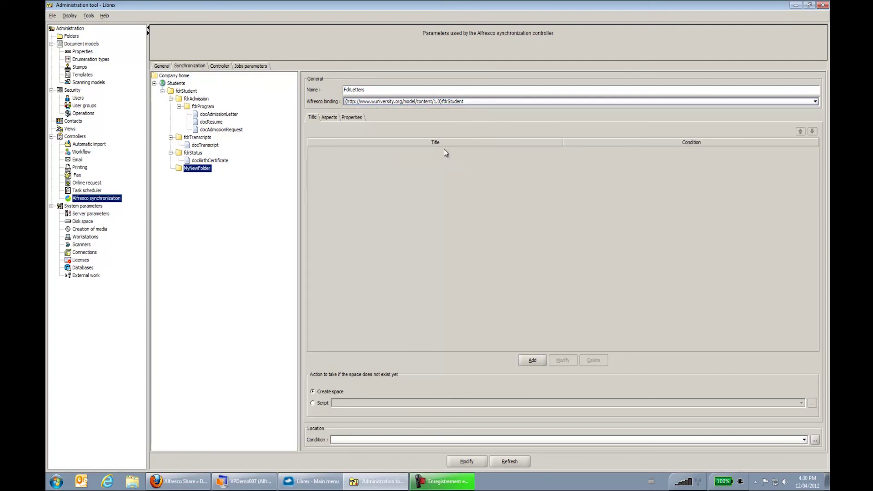
Display the controller settings: Automatic start mode, Normal priority, Information log level.
left_click(218, 67)
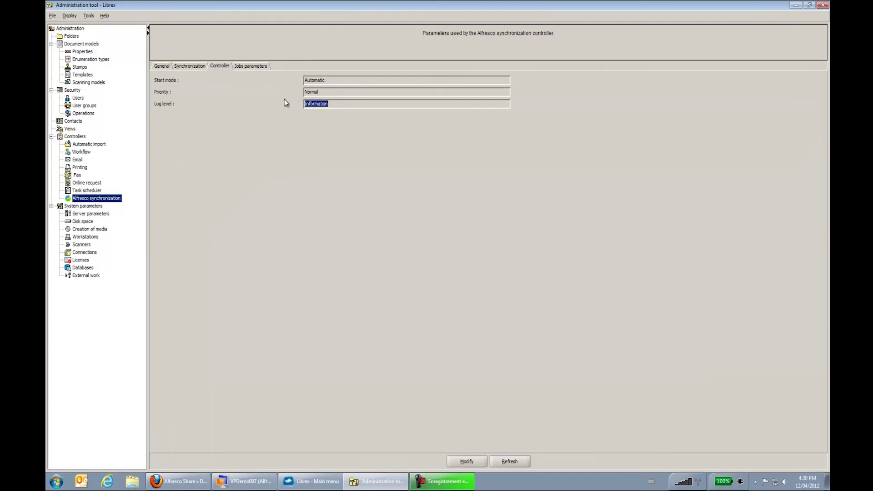
Show the job parameters (5 tries, 5-minute retry delay) and select Owner under Notify on error.
left_click(251, 66)
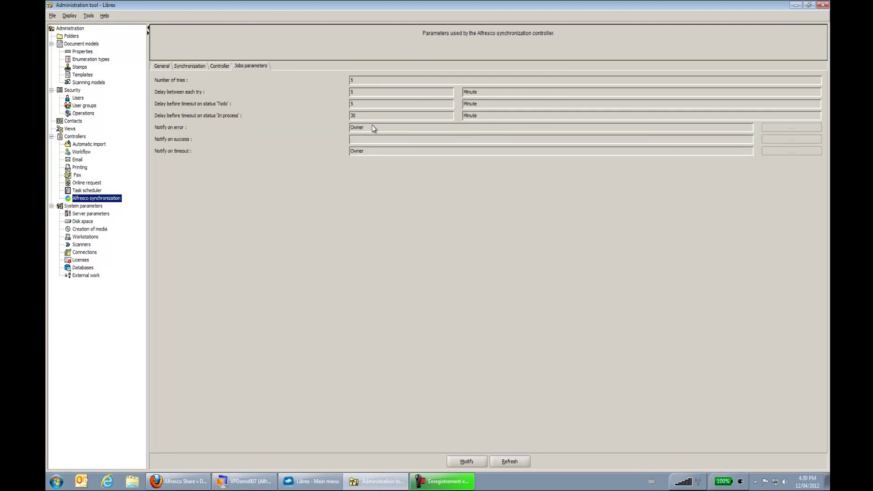
left_click_drag(373, 128, 349, 128)
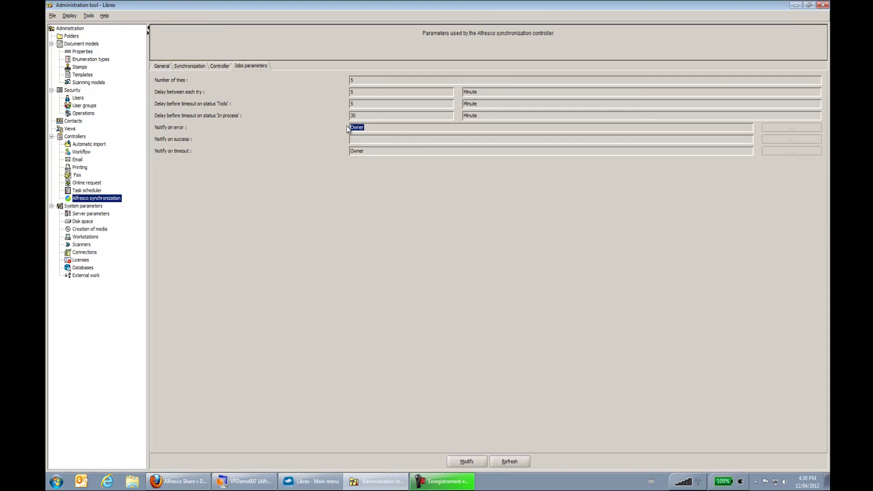